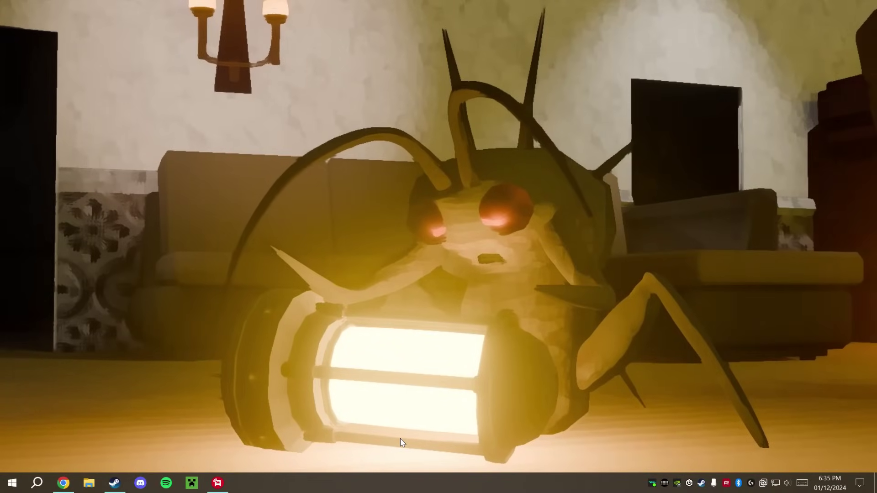
Step: View Lethal Company in the Steam library, then bring up the Thunderstore r2modman page in Chrome
{"action": "left_click", "coordinate": [114, 483]}
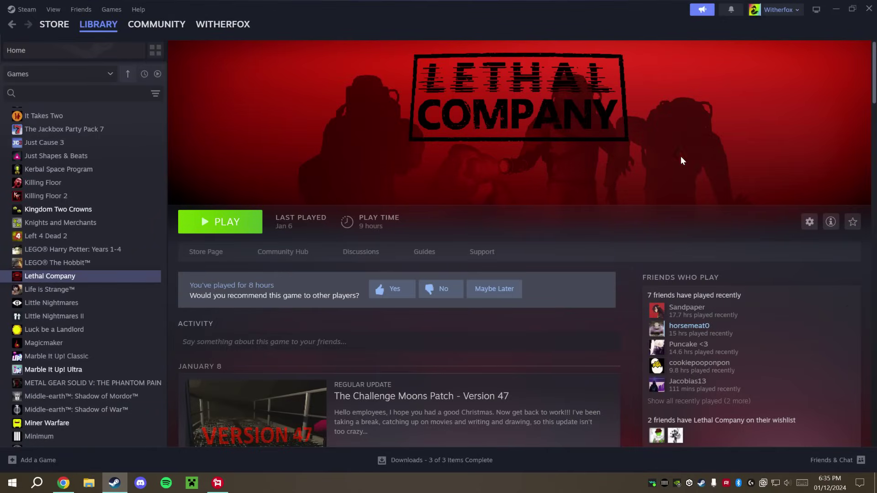
{"action": "left_click", "coordinate": [834, 10]}
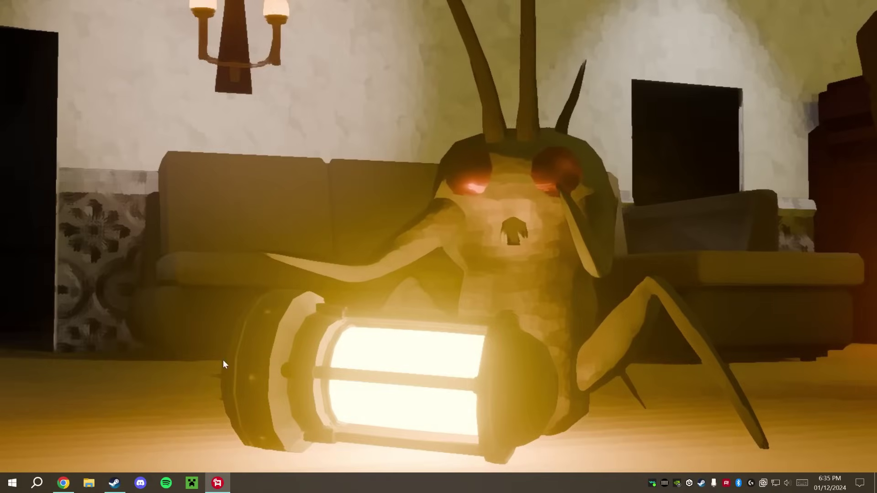
{"action": "left_click", "coordinate": [63, 484]}
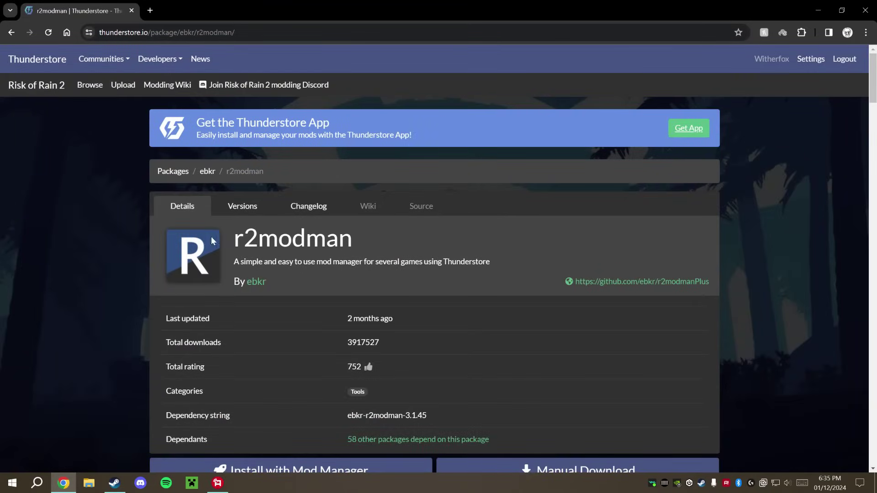
Step: Manually download the r2modman 3.1.45 zip and open it in 7-Zip
{"action": "scroll", "coordinate": [526, 298], "scroll_direction": "down", "scroll_amount": 2}
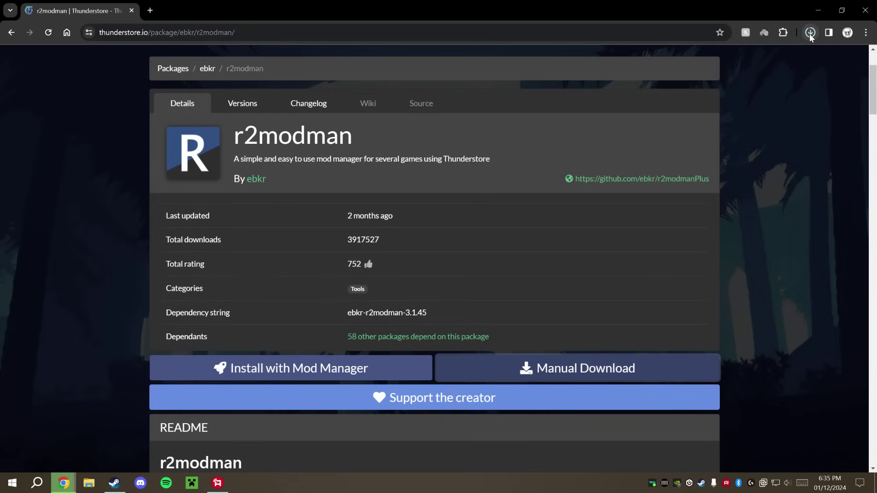
{"action": "left_click", "coordinate": [749, 59]}
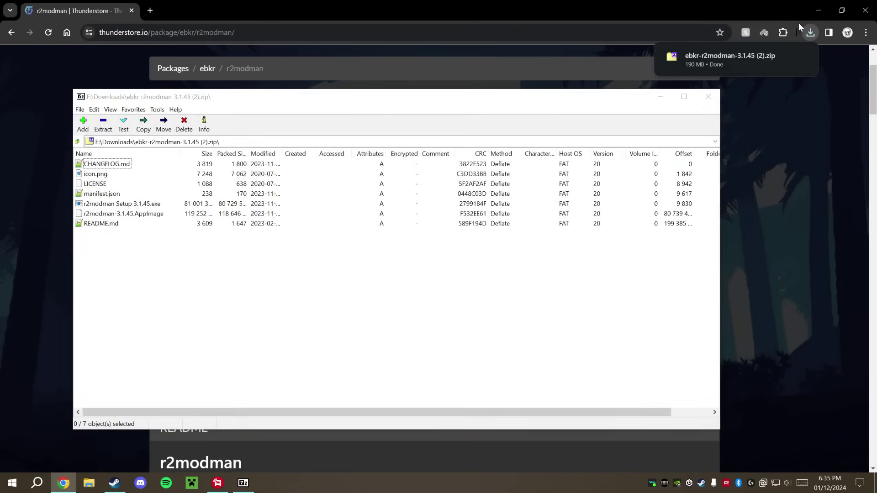
Step: Minimize the browser and move the 7-Zip archive window toward the lower right
{"action": "left_click", "coordinate": [819, 9]}
{"action": "left_click_drag", "start_coordinate": [321, 99], "coordinate": [435, 114]}
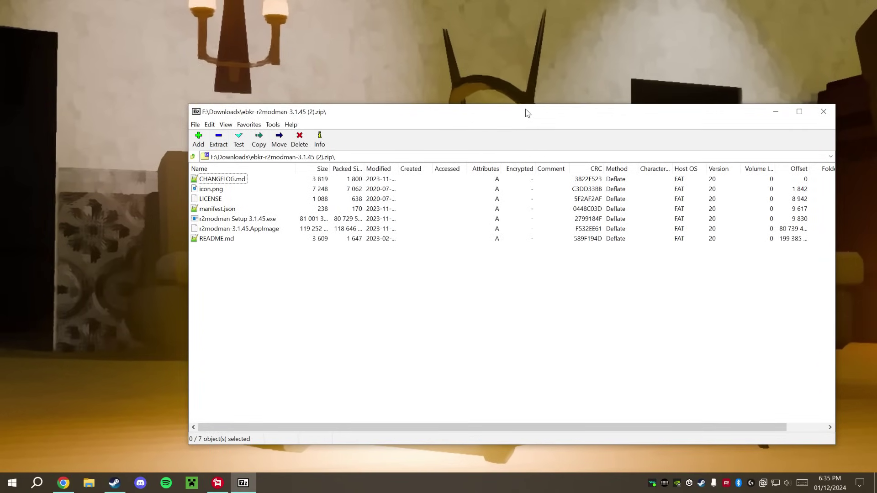
{"action": "left_click_drag", "start_coordinate": [526, 112], "coordinate": [492, 109]}
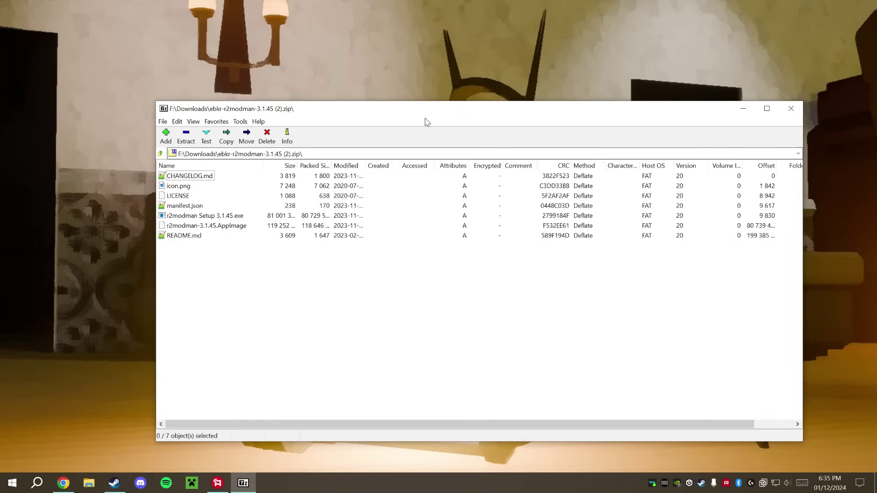
{"action": "left_click_drag", "start_coordinate": [427, 118], "coordinate": [557, 169]}
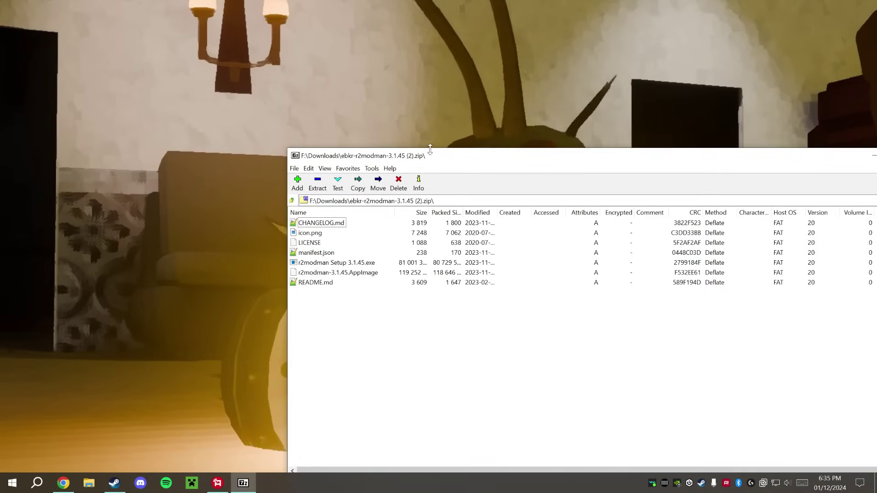
{"action": "left_click_drag", "start_coordinate": [428, 153], "coordinate": [482, 169]}
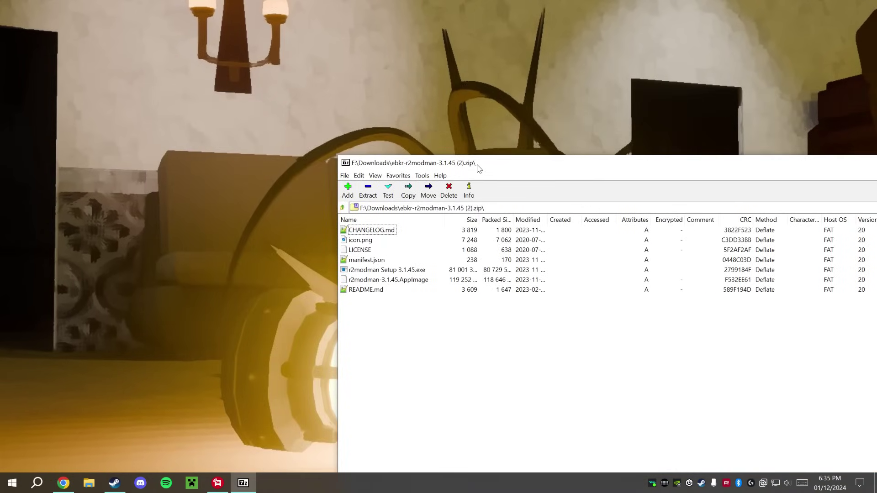
{"action": "left_click_drag", "start_coordinate": [482, 168], "coordinate": [484, 220]}
Step: Create a new empty folder on the desktop and open it
{"action": "left_click", "coordinate": [223, 283]}
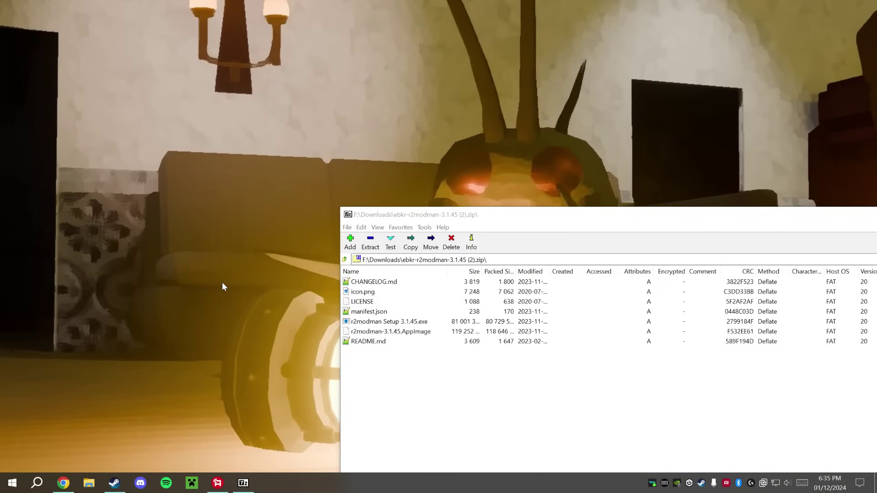
{"action": "right_click", "coordinate": [223, 283]}
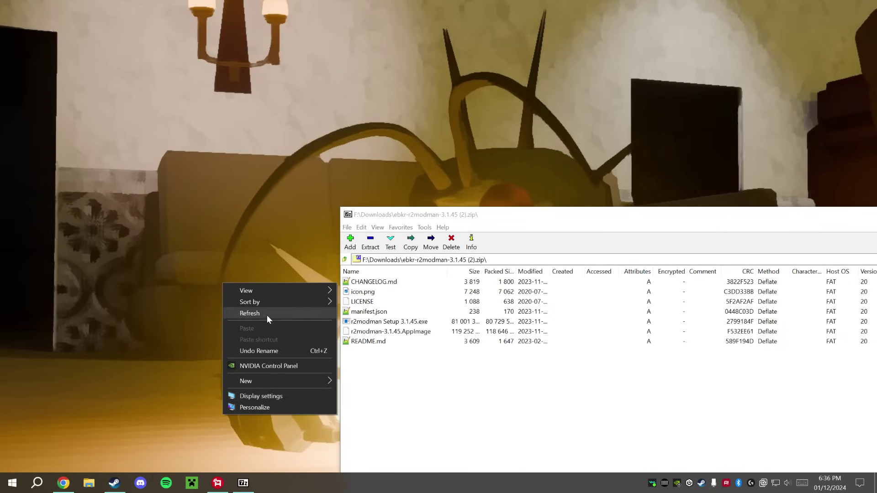
{"action": "left_click", "coordinate": [401, 383]}
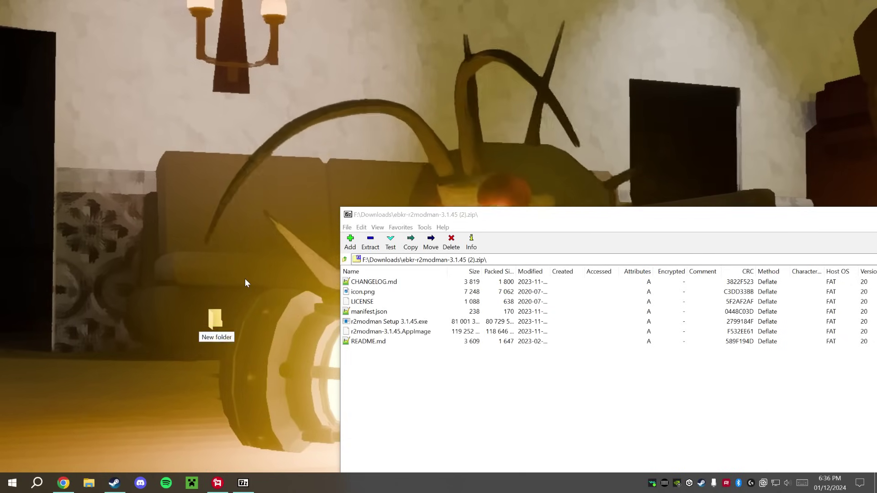
{"action": "double_click", "coordinate": [211, 322]}
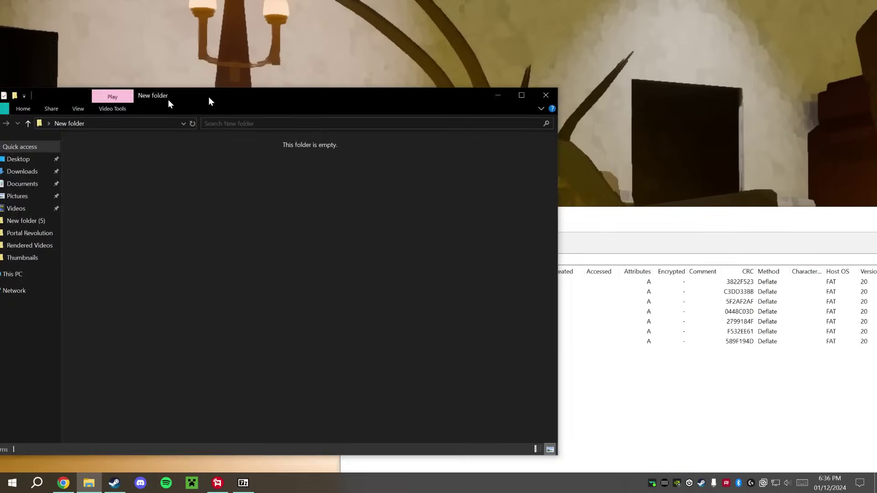
{"action": "left_click_drag", "start_coordinate": [209, 97], "coordinate": [160, 129]}
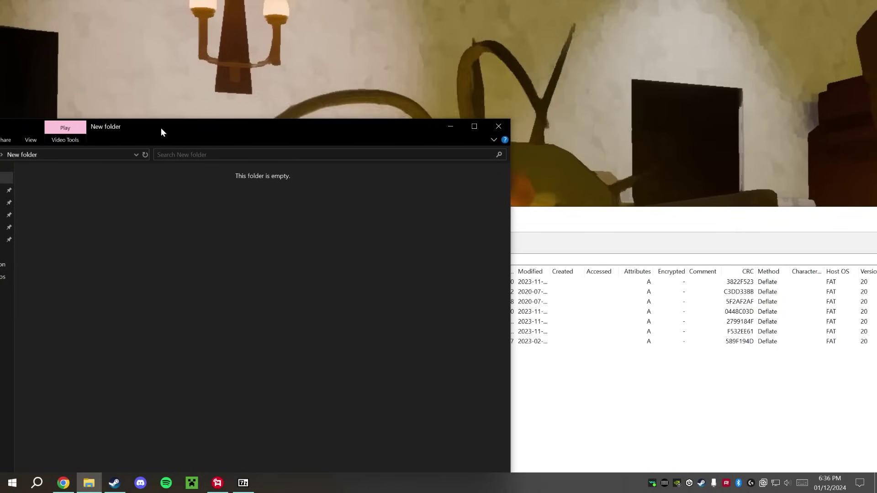
Step: Copy all seven r2modman archive files into New folder and close 7-Zip
{"action": "left_click", "coordinate": [633, 433]}
{"action": "mouse_move", "coordinate": [412, 378]}
{"action": "left_mouse_down"}
{"action": "mouse_move", "coordinate": [358, 295]}
{"action": "mouse_move", "coordinate": [195, 352]}
{"action": "left_mouse_up"}
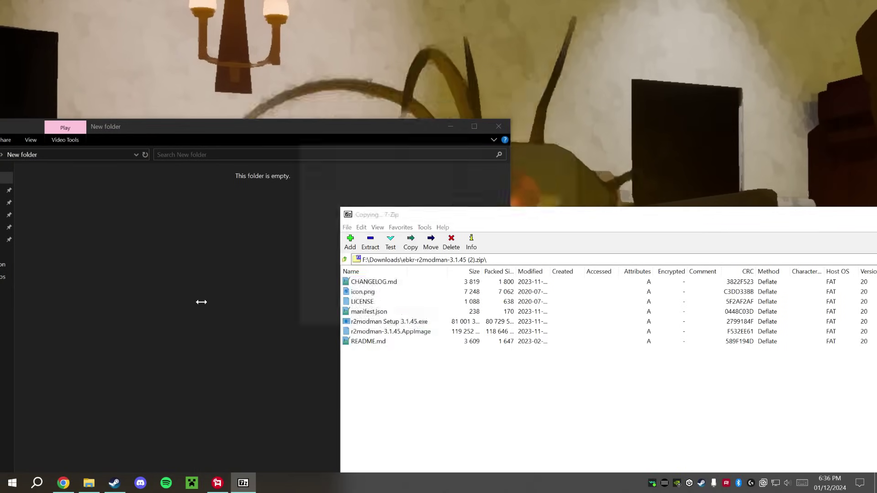
{"action": "left_click_drag", "start_coordinate": [653, 222], "coordinate": [450, 205]}
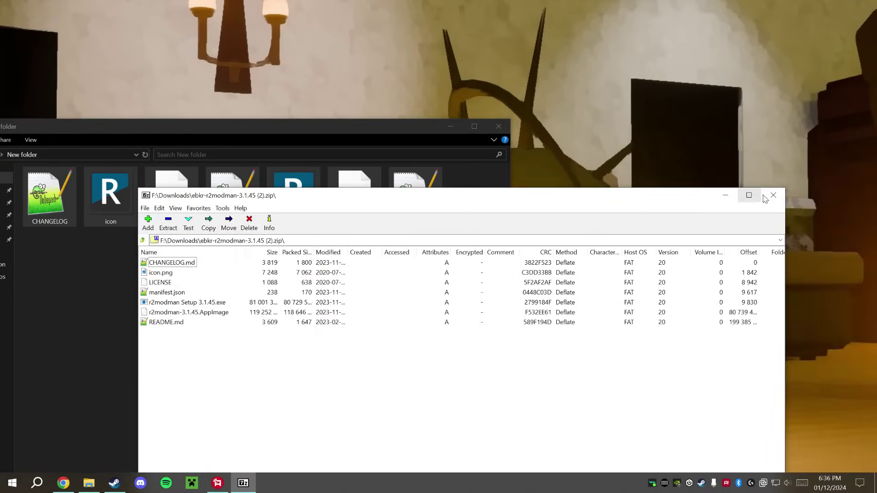
{"action": "key", "text": "alt+F4"}
{"action": "left_click_drag", "start_coordinate": [278, 140], "coordinate": [452, 128]}
{"action": "left_click", "coordinate": [448, 216]}
Step: Run r2modman Setup 3.1.45.exe through to Finish with r2modman launching afterward
{"action": "double_click", "coordinate": [463, 198]}
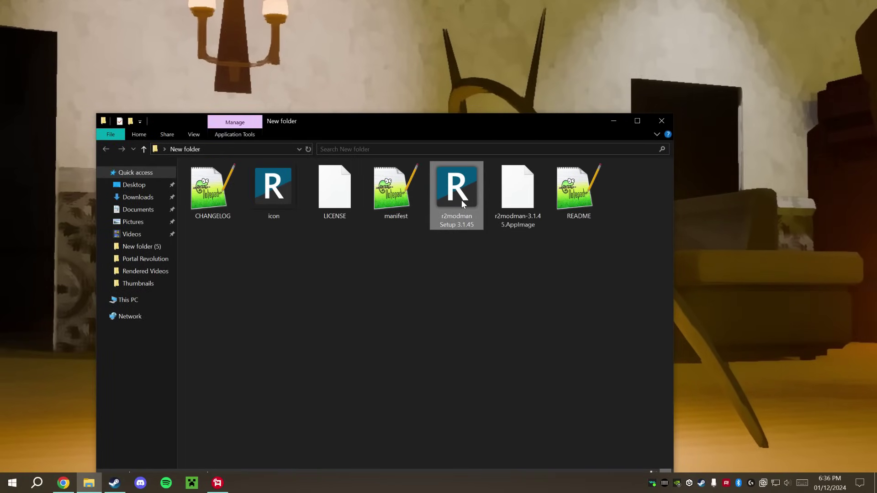
{"action": "left_click", "coordinate": [495, 324]}
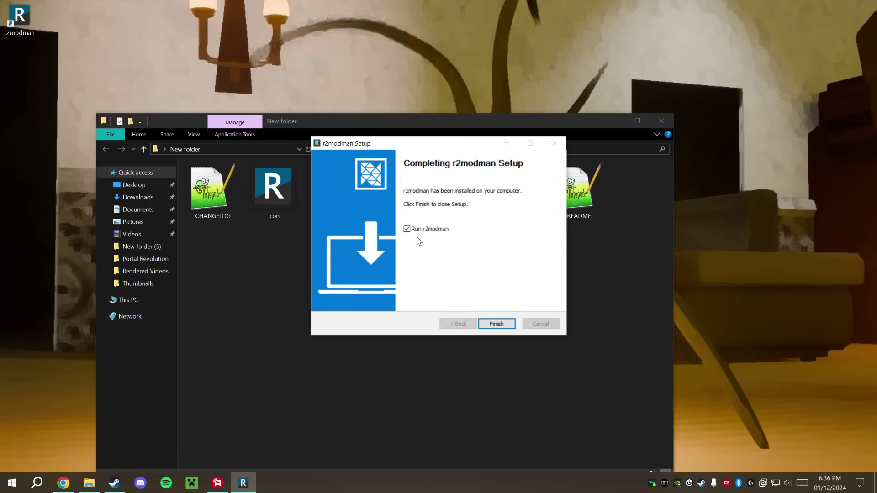
{"action": "left_click", "coordinate": [496, 324]}
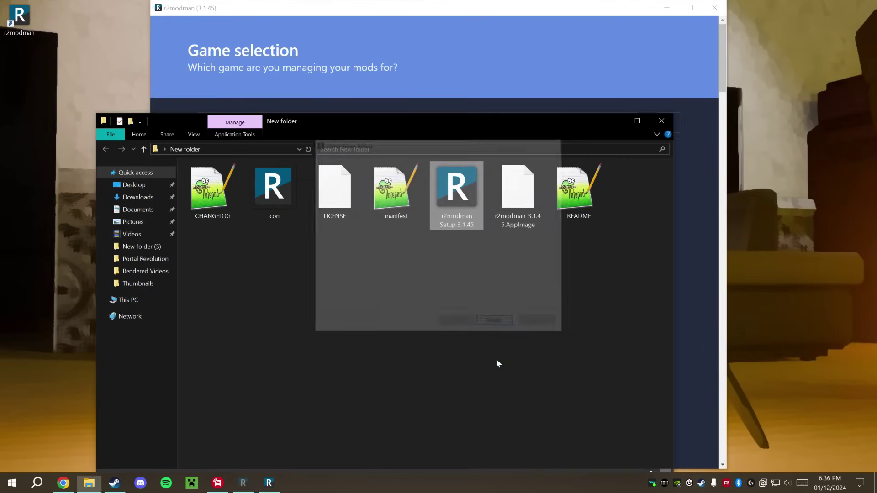
Step: Close the New folder window and reposition the r2modman window
{"action": "left_click", "coordinate": [497, 49]}
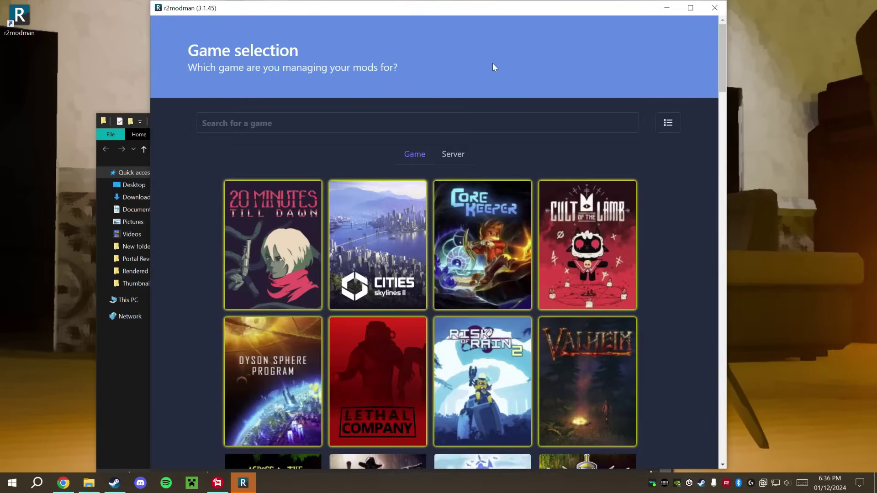
{"action": "left_click", "coordinate": [123, 388]}
{"action": "left_click", "coordinate": [662, 120]}
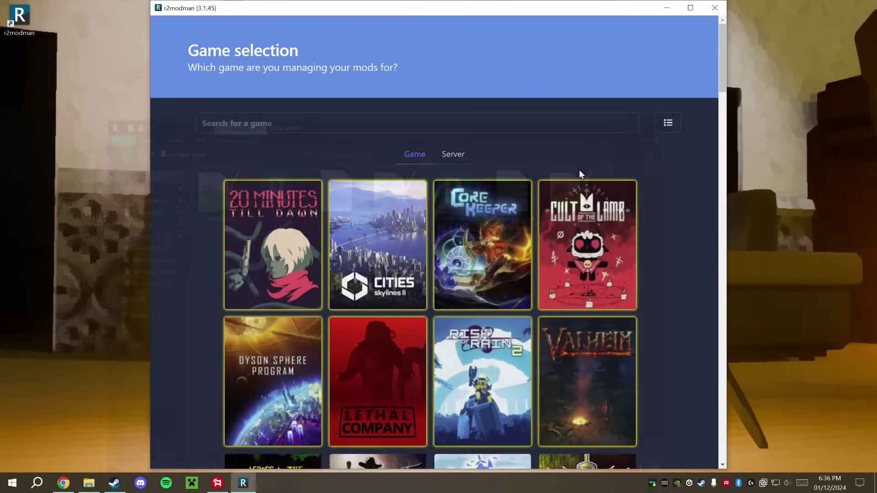
{"action": "left_click_drag", "start_coordinate": [413, 13], "coordinate": [547, 327]}
{"action": "left_click", "coordinate": [226, 370]}
{"action": "left_click_drag", "start_coordinate": [595, 324], "coordinate": [455, 85]}
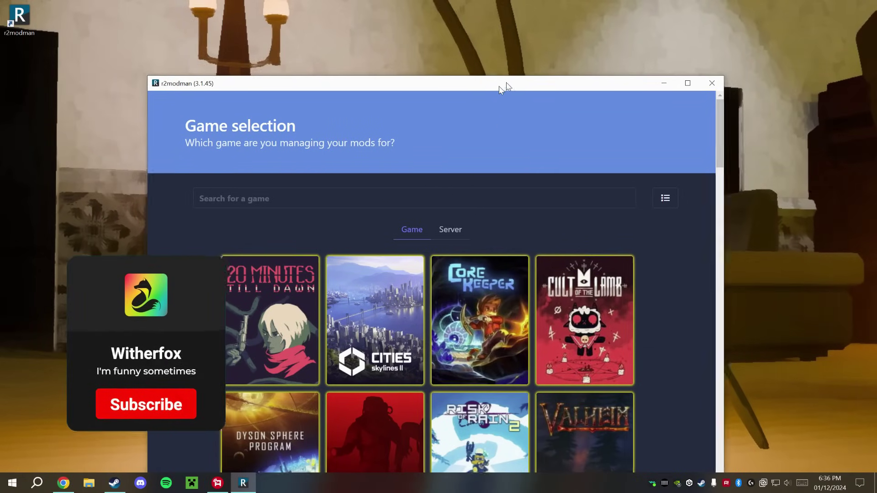
{"action": "left_click_drag", "start_coordinate": [498, 84], "coordinate": [546, 34]}
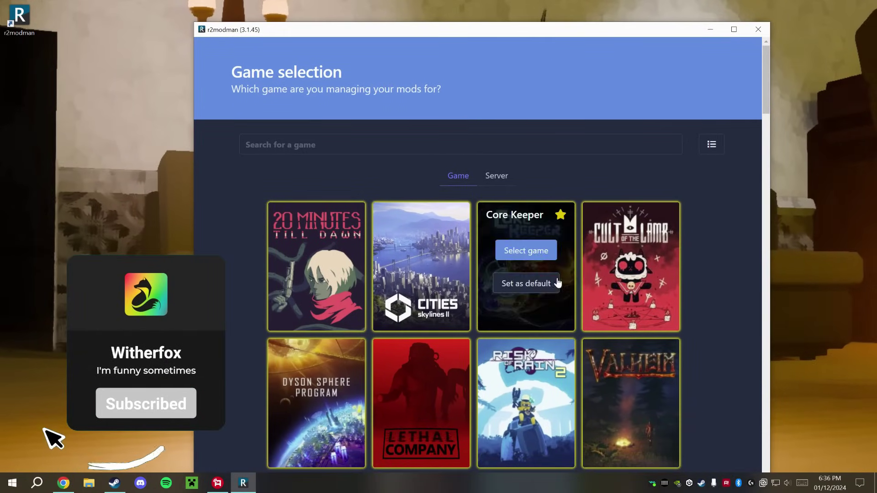
Step: Scroll the game grid and select Lethal Company
{"action": "scroll", "coordinate": [514, 352], "scroll_direction": "down", "scroll_amount": 1}
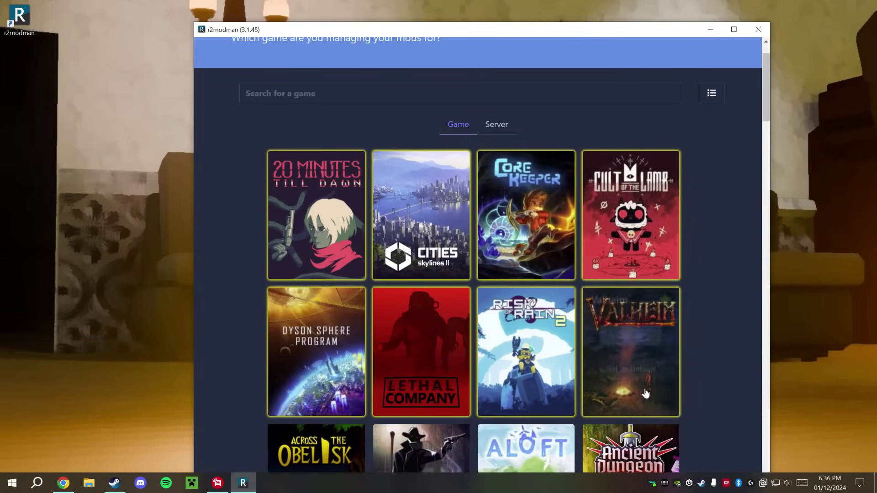
{"action": "scroll", "coordinate": [425, 274], "scroll_direction": "down", "scroll_amount": 2}
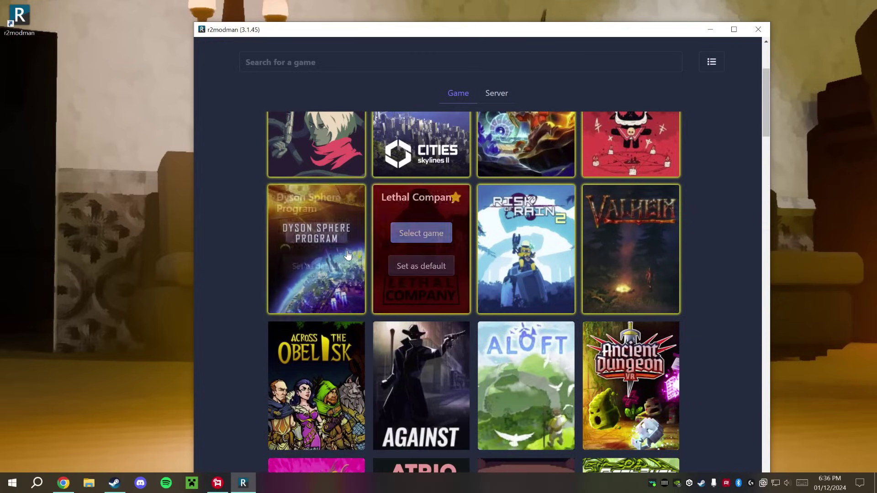
{"action": "left_click", "coordinate": [430, 237]}
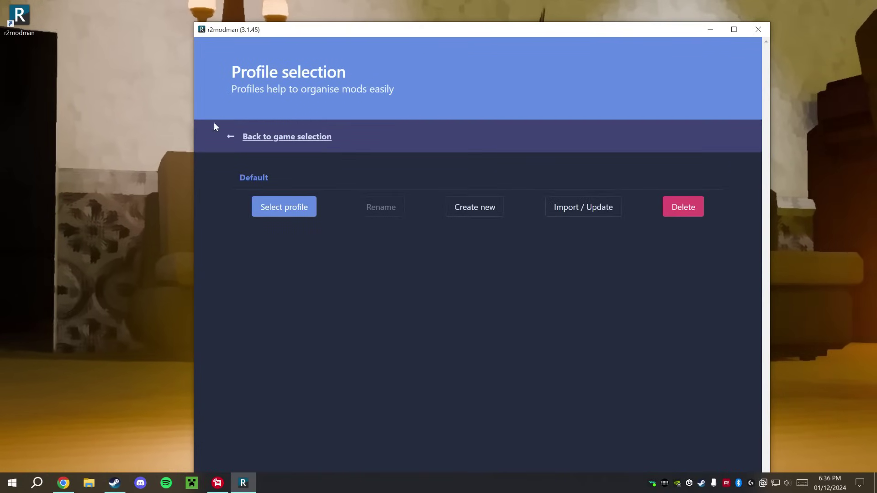
Step: Create a profile named 'video' and load it
{"action": "left_click", "coordinate": [462, 211]}
{"action": "type", "text": "video"}
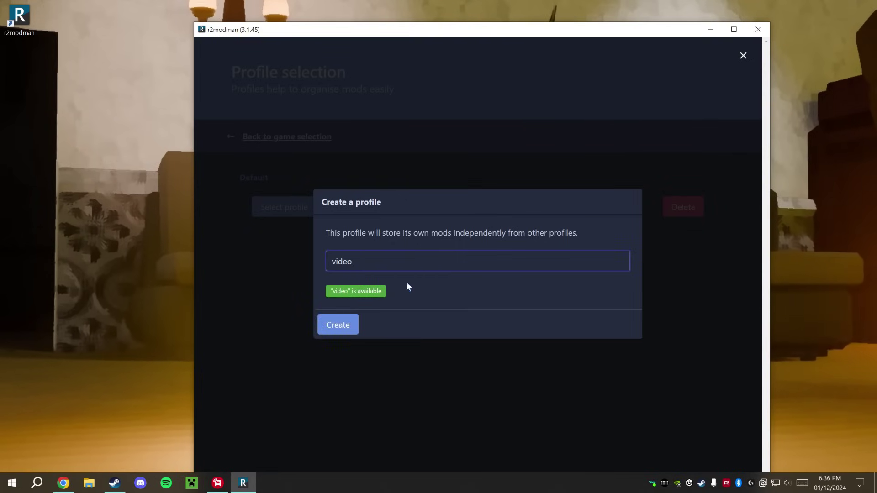
{"action": "left_click", "coordinate": [338, 328]}
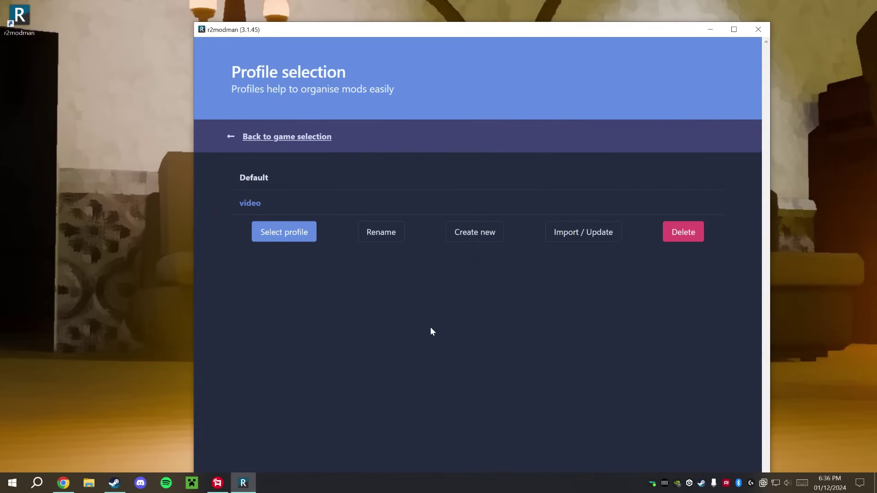
{"action": "left_click", "coordinate": [292, 235]}
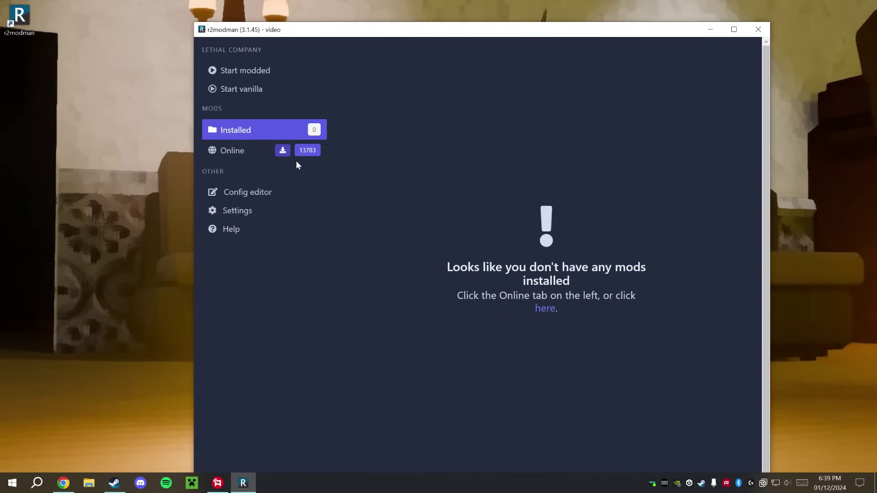
Step: Search the Online tab for 'witherpack' and download WitherPack by Witherfox
{"action": "left_click", "coordinate": [247, 156]}
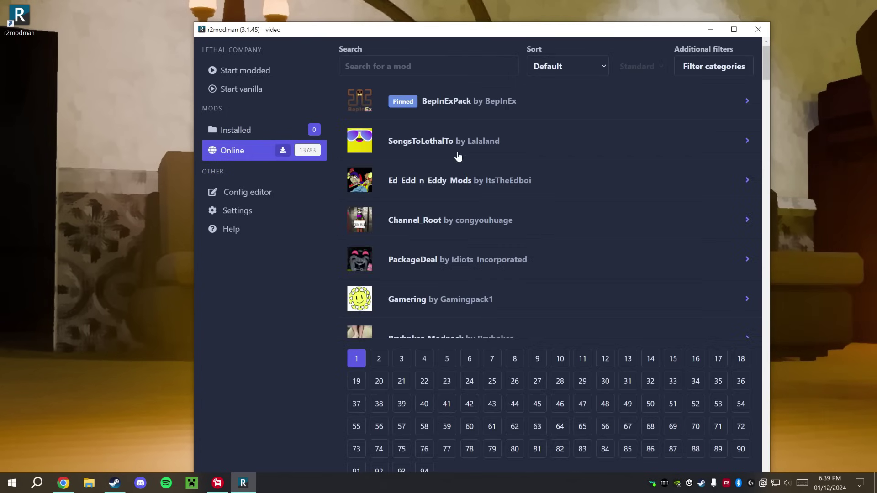
{"action": "scroll", "coordinate": [457, 183], "scroll_direction": "down", "scroll_amount": 2}
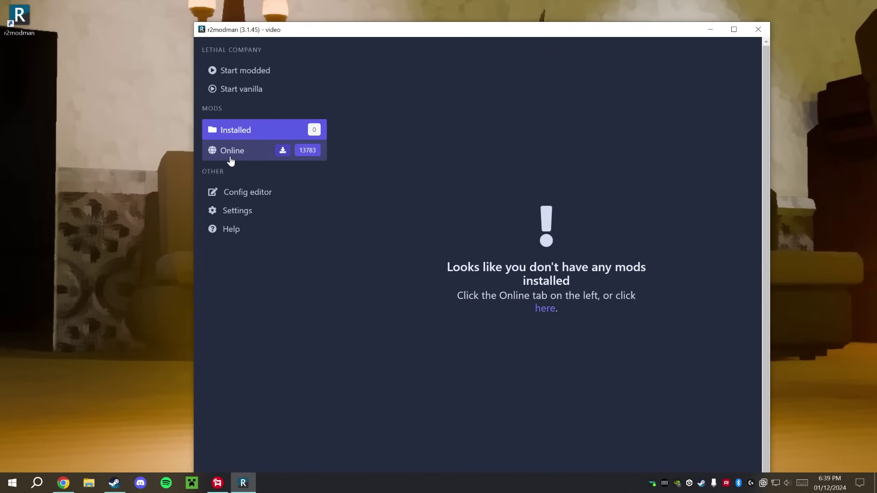
{"action": "left_click", "coordinate": [249, 159]}
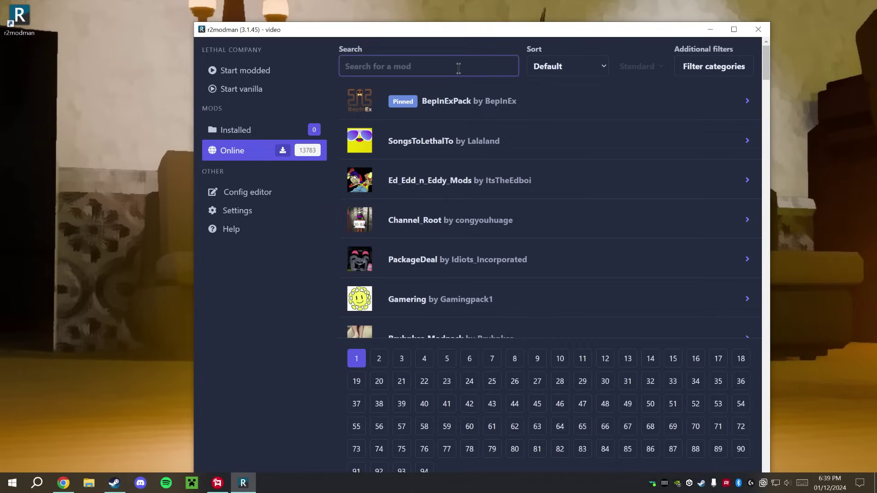
{"action": "type", "text": "witherpa"}
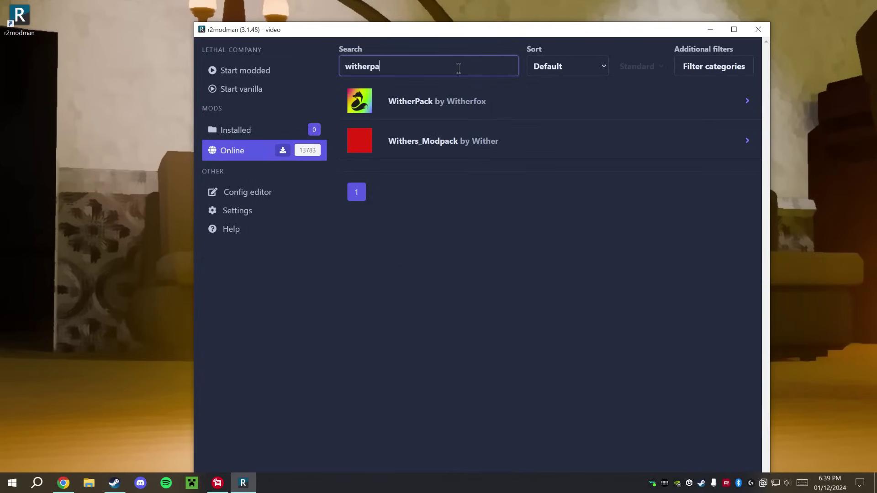
{"action": "left_click", "coordinate": [448, 102]}
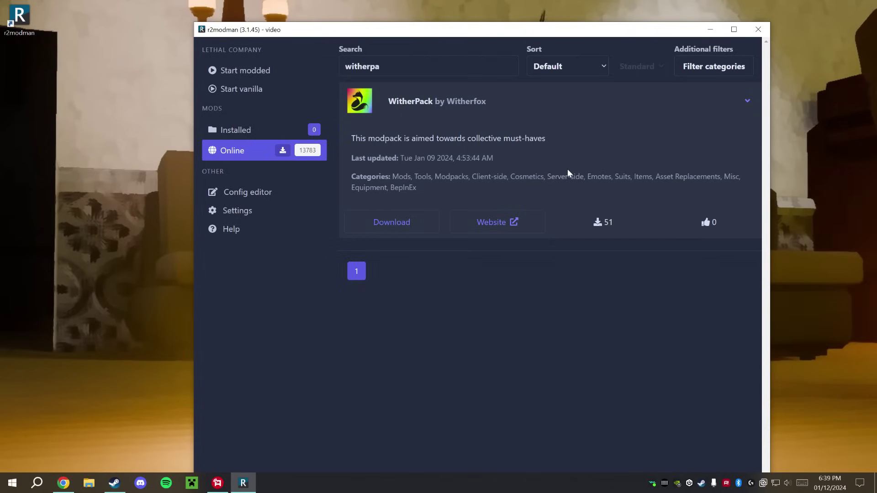
{"action": "left_click", "coordinate": [388, 233]}
{"action": "left_click", "coordinate": [416, 327]}
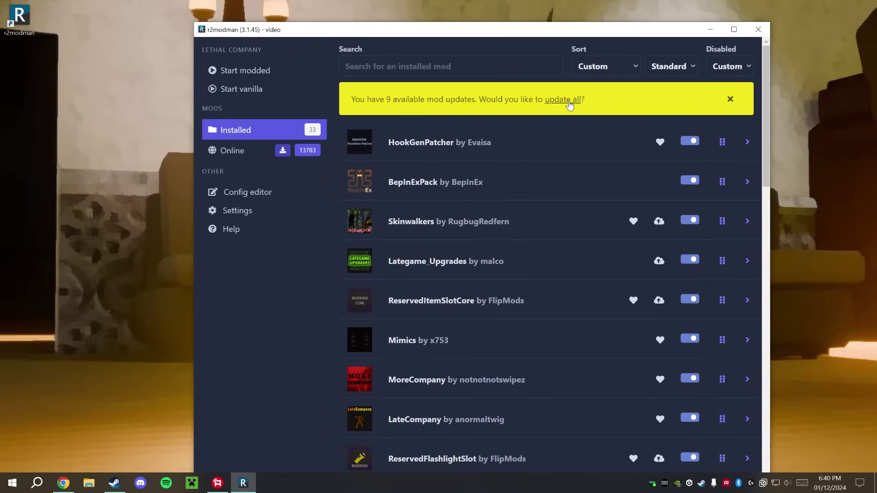
Step: Update all nine outdated mods through the 'update all' banner
{"action": "left_click", "coordinate": [569, 100]}
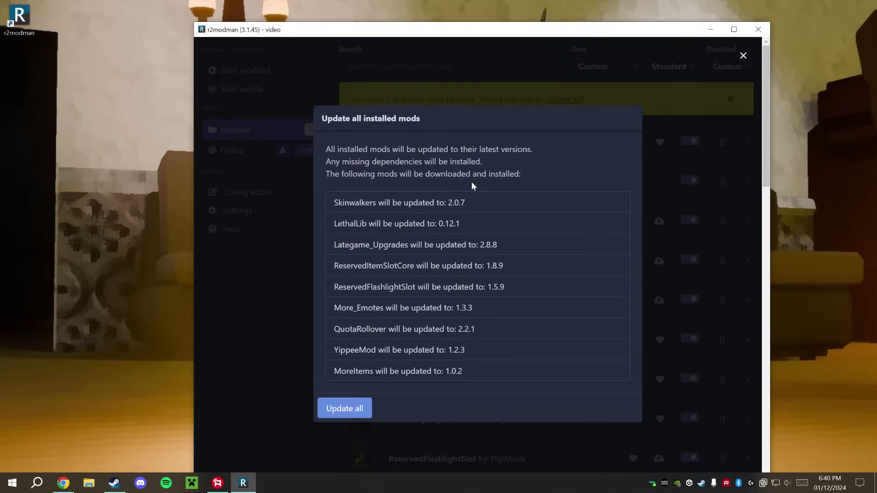
{"action": "left_click", "coordinate": [370, 415]}
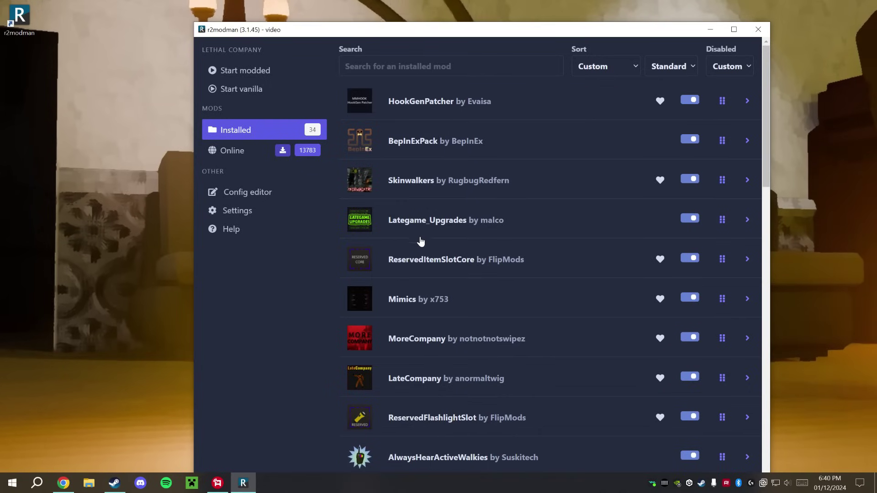
Step: Expand the MoreCompany 1.7.4 row to check its details
{"action": "left_click", "coordinate": [461, 337]}
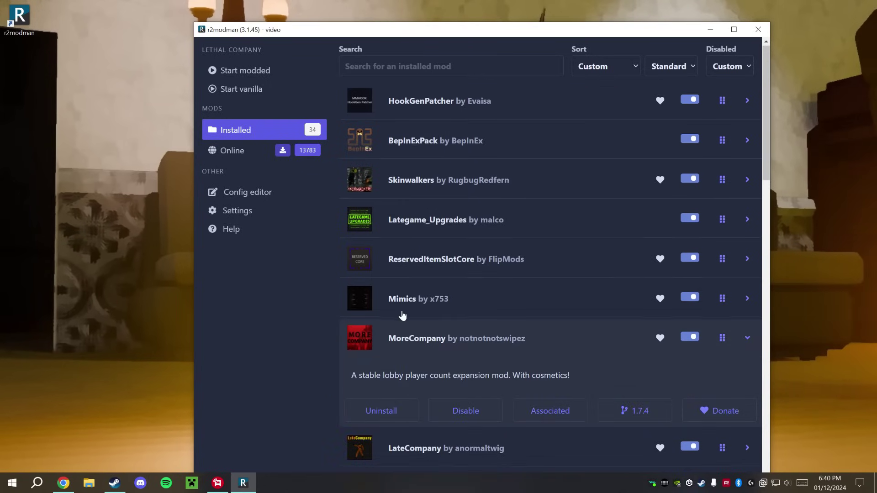
{"action": "scroll", "coordinate": [402, 315], "scroll_direction": "down", "scroll_amount": 1}
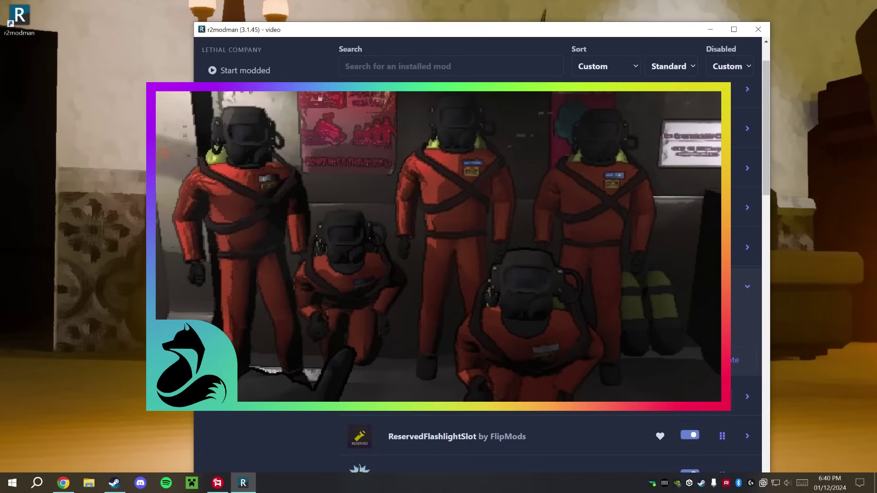
{"action": "scroll", "coordinate": [421, 260], "scroll_direction": "up", "scroll_amount": 1}
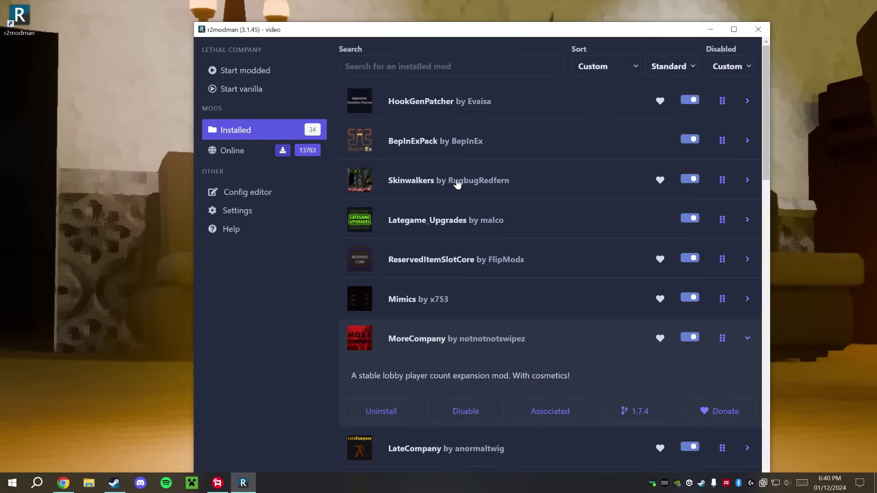
Step: Expand Skinwalkers 2.0.7, scroll through the installed mods, then collapse the rows
{"action": "left_click", "coordinate": [457, 184]}
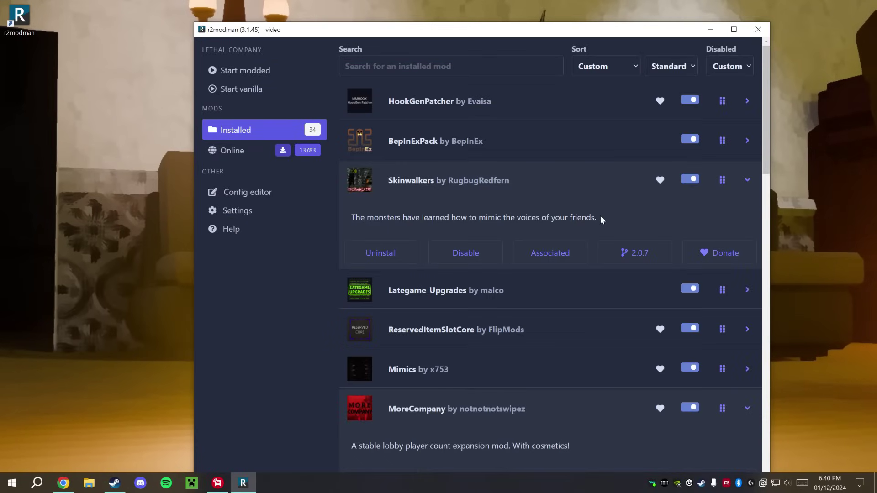
{"action": "left_click_drag", "start_coordinate": [600, 218], "coordinate": [485, 219]}
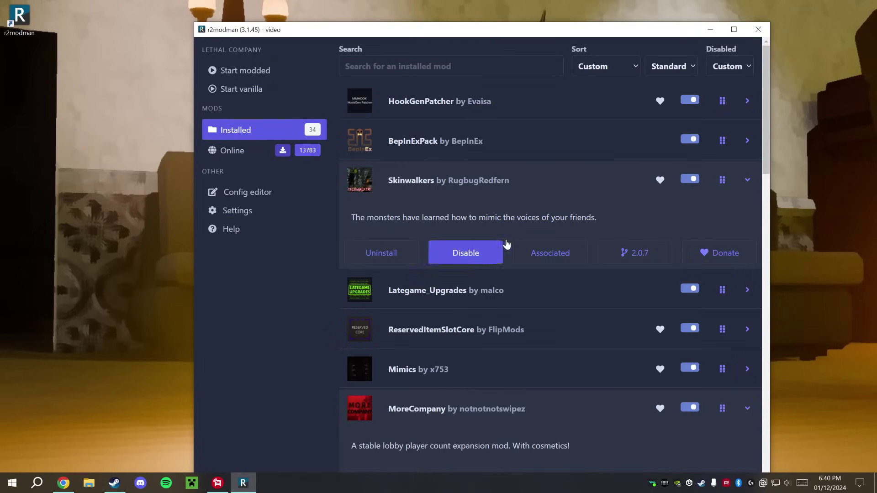
{"action": "scroll", "coordinate": [506, 244], "scroll_direction": "down", "scroll_amount": 6}
{"action": "scroll", "coordinate": [509, 235], "scroll_direction": "down", "scroll_amount": 2}
{"action": "scroll", "coordinate": [513, 243], "scroll_direction": "down", "scroll_amount": 2}
{"action": "scroll", "coordinate": [498, 295], "scroll_direction": "down", "scroll_amount": 2}
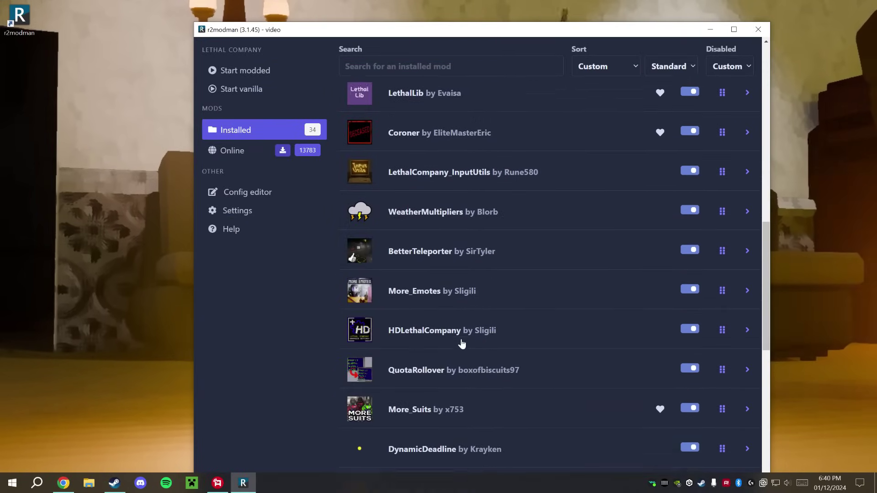
{"action": "scroll", "coordinate": [461, 344], "scroll_direction": "down", "scroll_amount": 3}
{"action": "scroll", "coordinate": [431, 288], "scroll_direction": "up", "scroll_amount": 8}
{"action": "scroll", "coordinate": [440, 228], "scroll_direction": "up", "scroll_amount": 4}
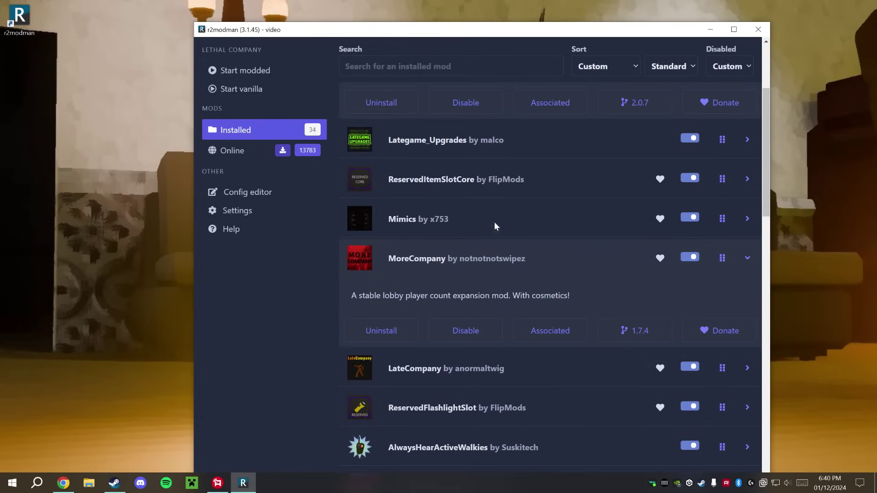
{"action": "scroll", "coordinate": [494, 224], "scroll_direction": "up", "scroll_amount": 2}
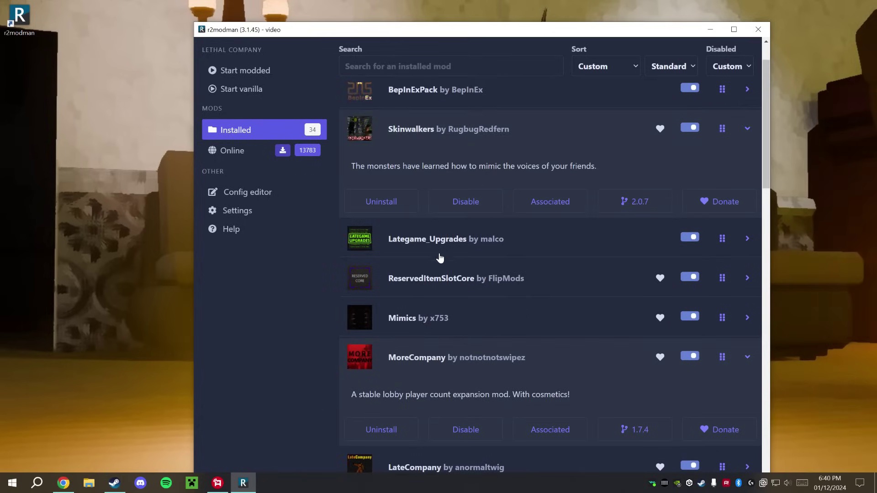
{"action": "left_click", "coordinate": [448, 137]}
Step: Start Lethal Company modded from the sidebar so it launches via Steam
{"action": "left_click", "coordinate": [471, 284]}
{"action": "scroll", "coordinate": [411, 183], "scroll_direction": "up", "scroll_amount": 2}
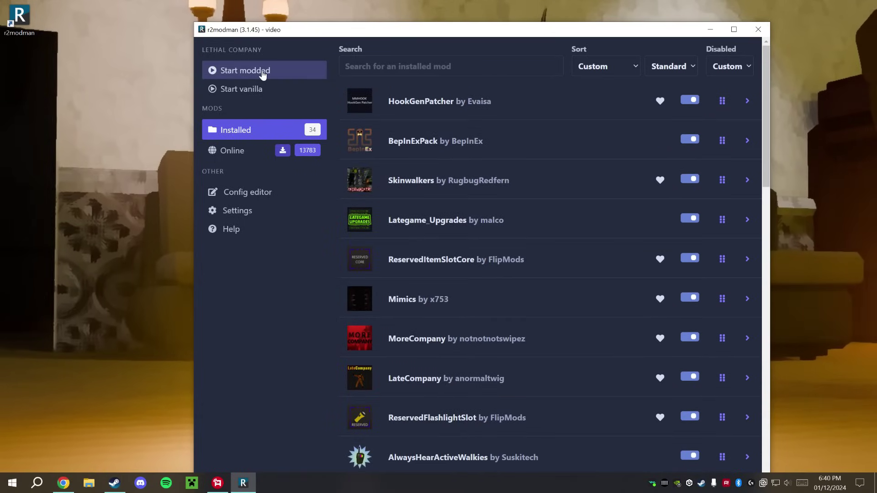
{"action": "left_click", "coordinate": [263, 72]}
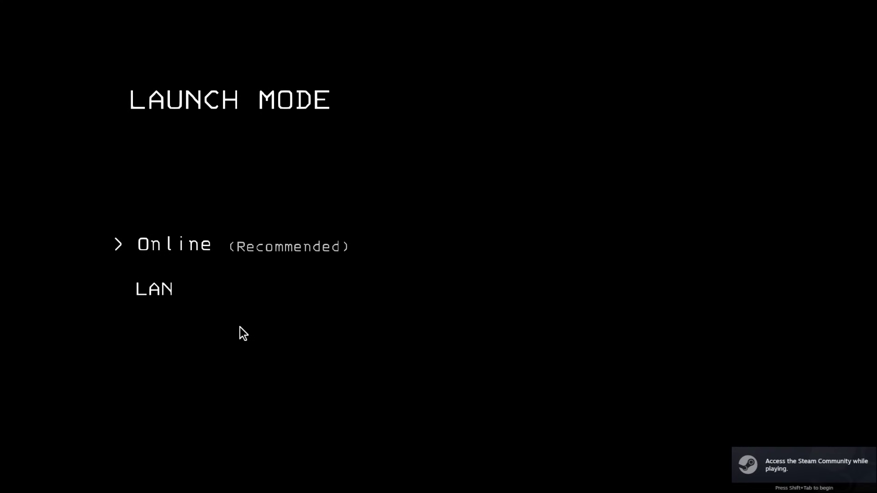
Step: Enter modded mode, host a new game from the MoreCompany menu and confirm to start loading
{"action": "left_click", "coordinate": [338, 247]}
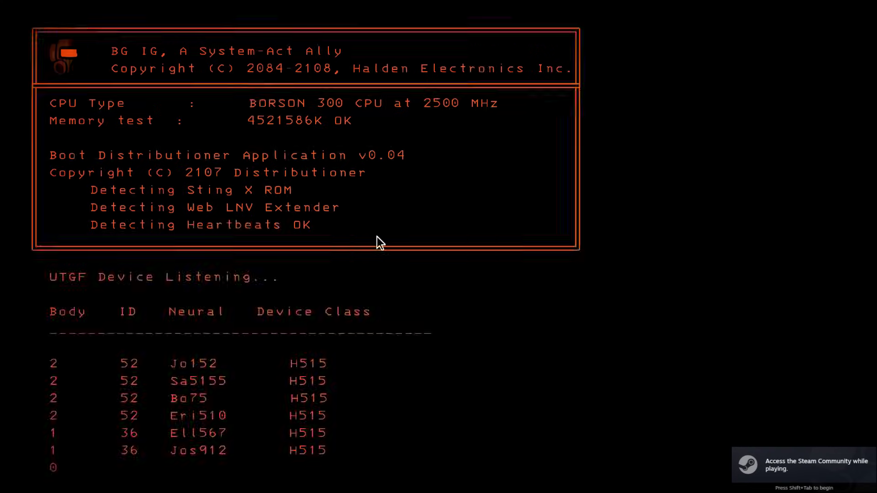
{"action": "left_click", "coordinate": [109, 292]}
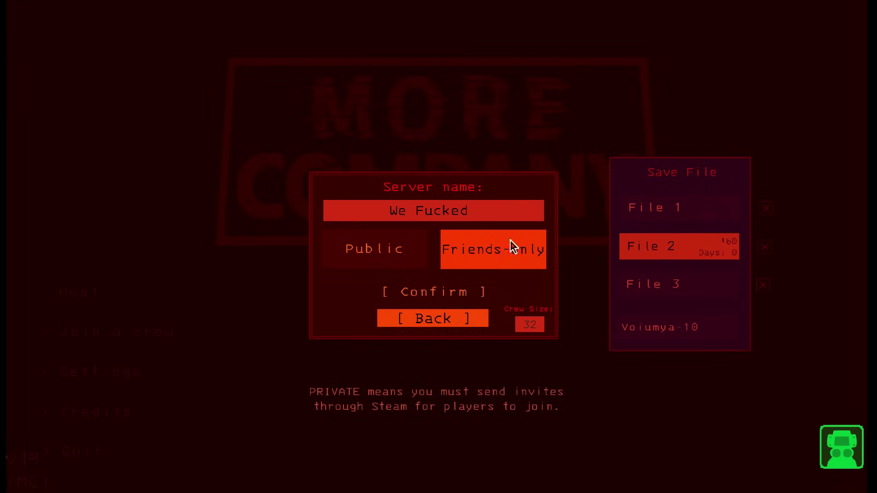
{"action": "left_click", "coordinate": [433, 290]}
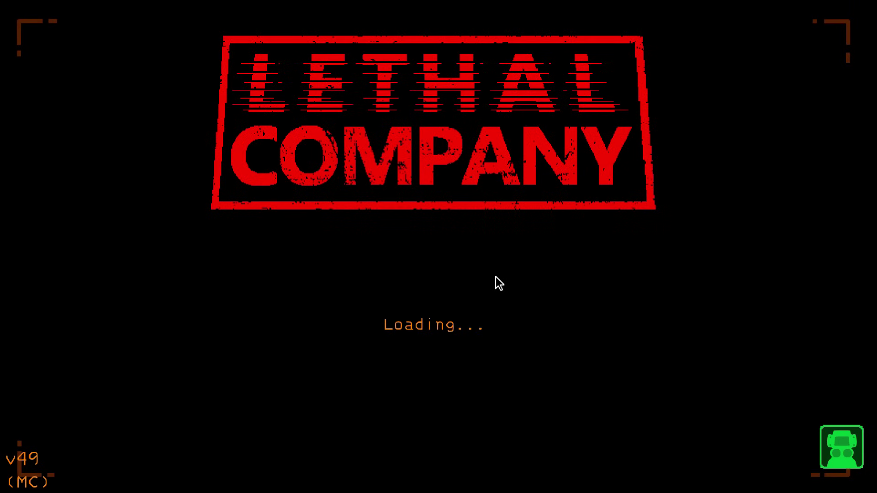